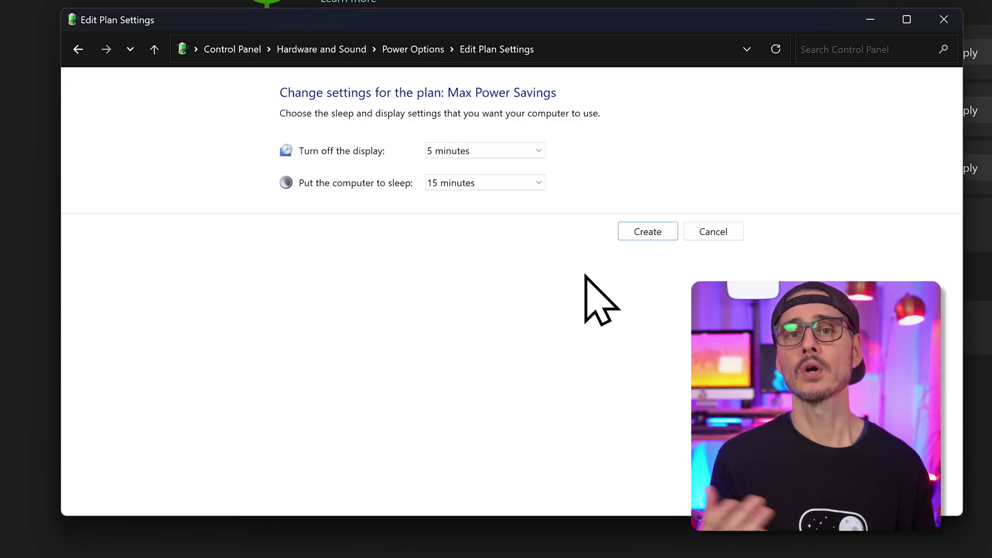
Step: Create the Max Power Savings plan with the display turning off after 1 minute and computer sleep set to Never
{"action": "left_click", "coordinate": [488, 152]}
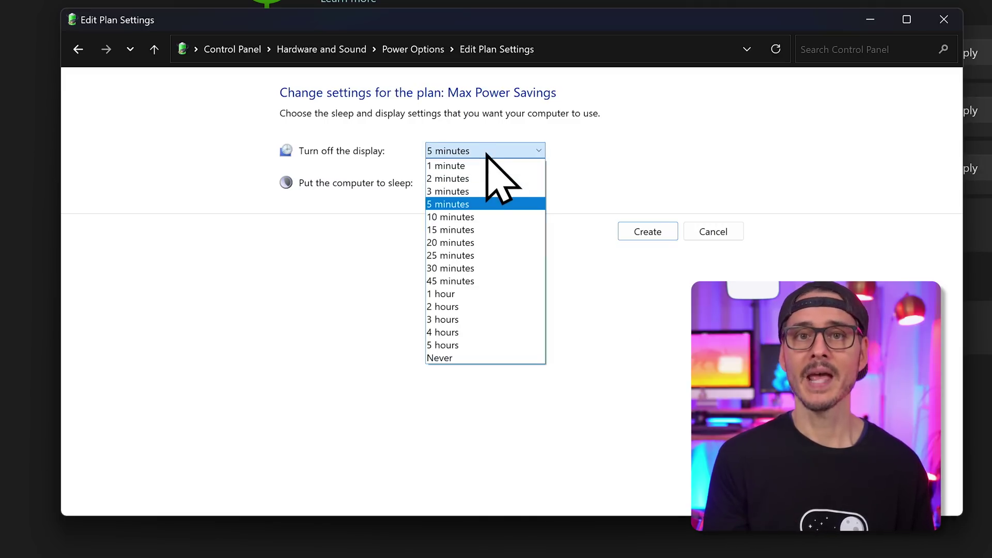
{"action": "left_click", "coordinate": [477, 165]}
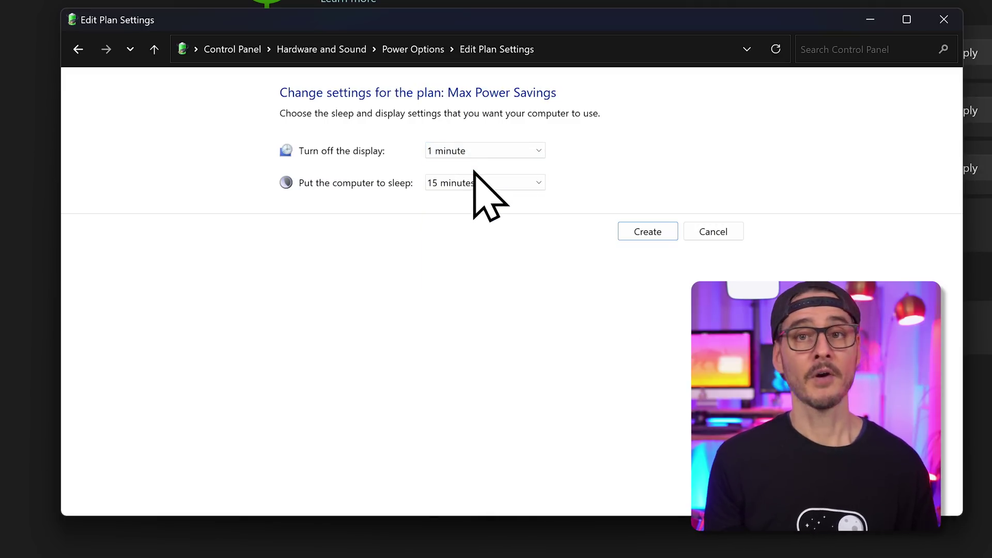
{"action": "left_click", "coordinate": [471, 184]}
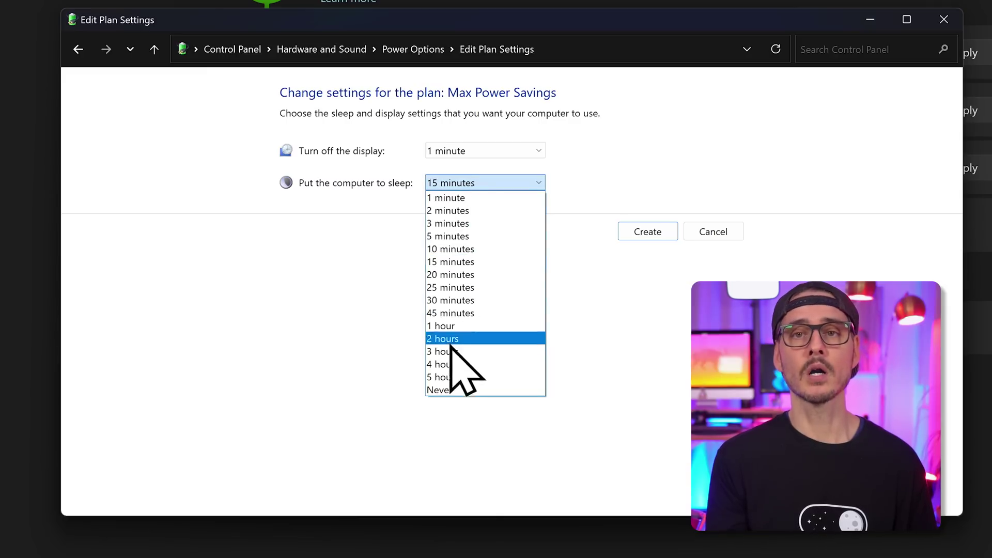
{"action": "left_click", "coordinate": [443, 389]}
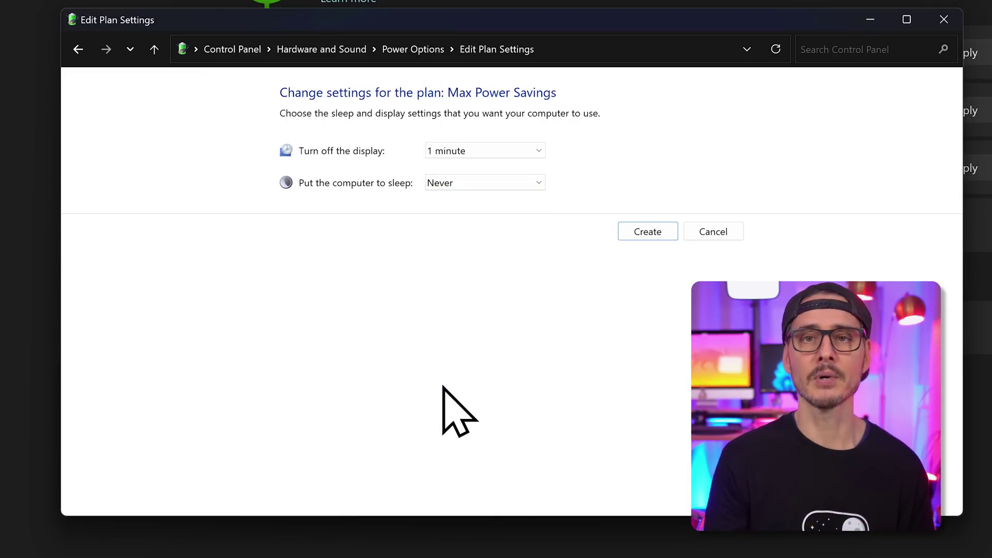
{"action": "left_click", "coordinate": [648, 232]}
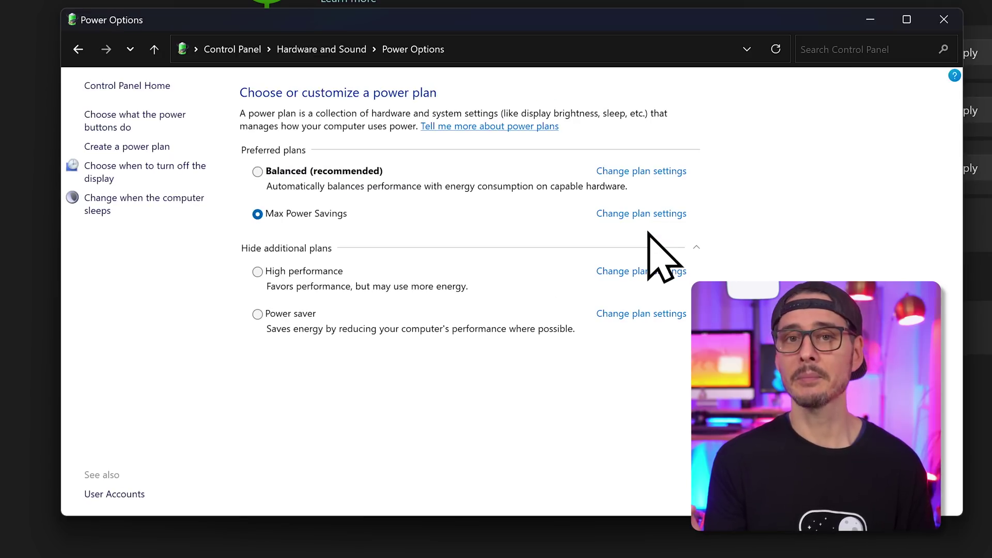
Step: Open the advanced power settings of the Max Power Savings plan and expand Internet Explorer's JavaScript Timer Frequency setting
{"action": "left_click", "coordinate": [648, 215]}
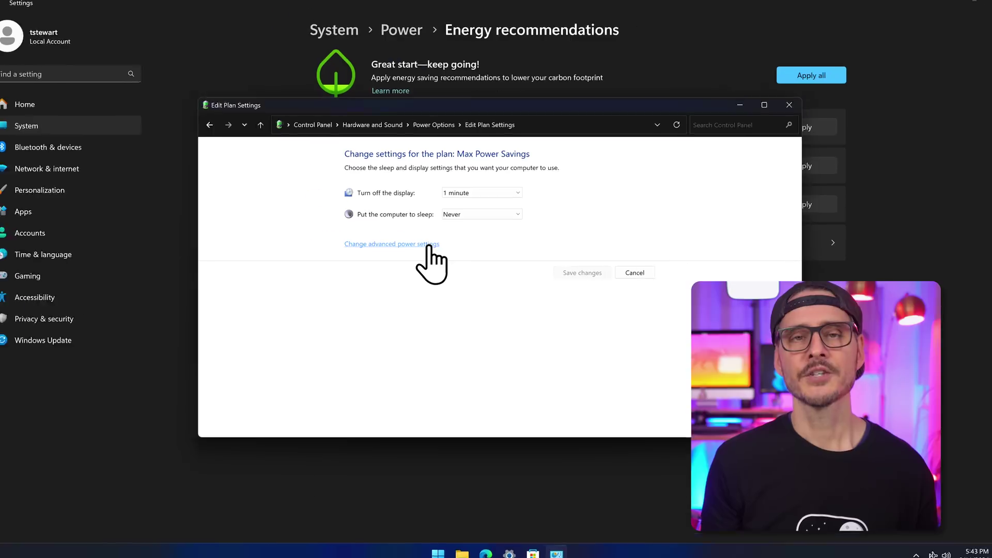
{"action": "left_click", "coordinate": [408, 228]}
{"action": "left_click_drag", "start_coordinate": [135, 47], "coordinate": [511, 132]}
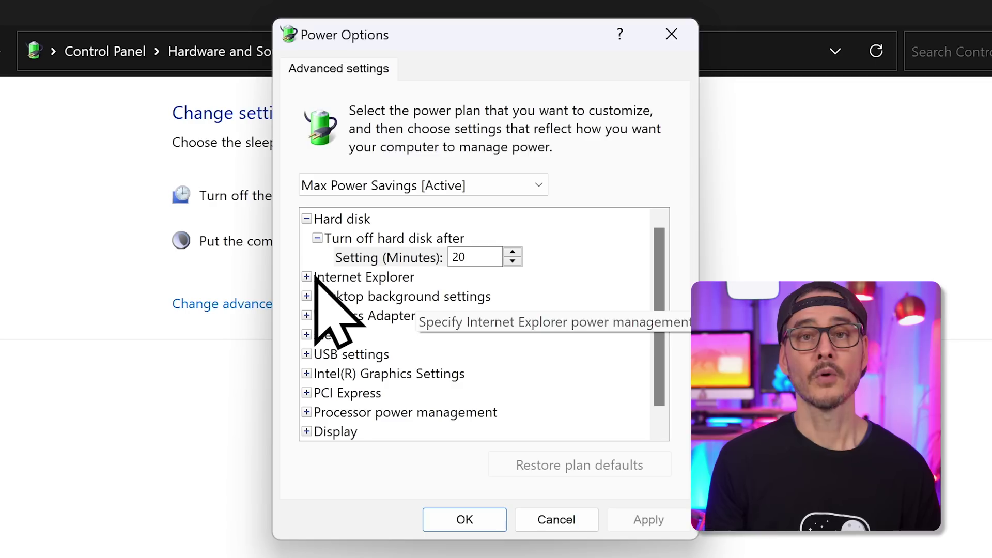
{"action": "left_click", "coordinate": [308, 278]}
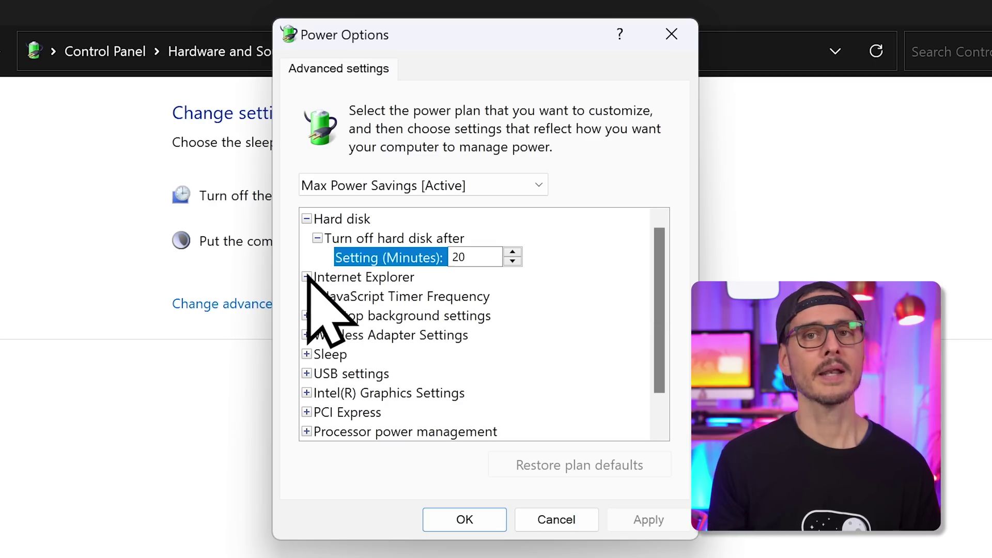
{"action": "left_click", "coordinate": [319, 297]}
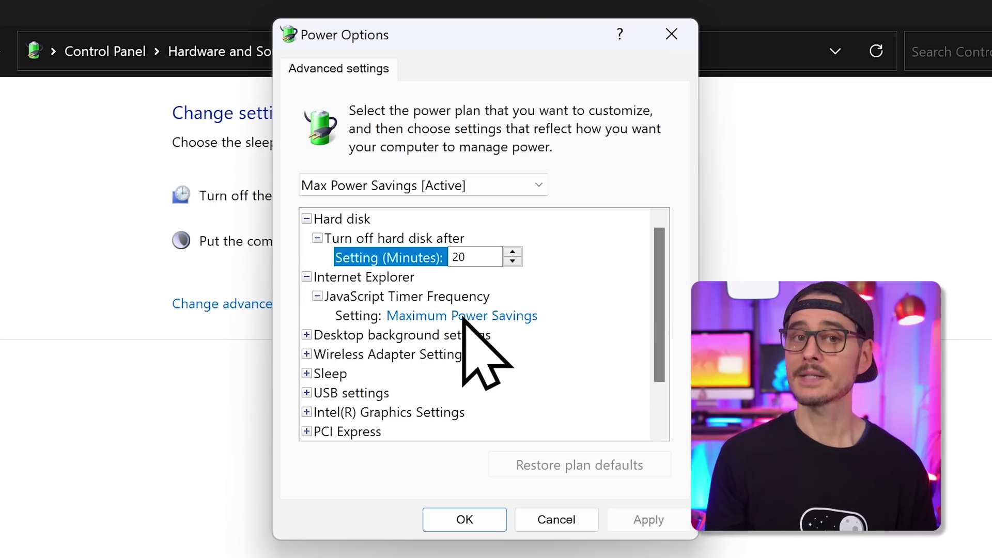
Step: Set the desktop background slide show to Paused
{"action": "left_click", "coordinate": [307, 334]}
{"action": "left_click", "coordinate": [318, 354]}
{"action": "left_click", "coordinate": [413, 373]}
{"action": "left_click", "coordinate": [428, 373]}
{"action": "left_click", "coordinate": [407, 410]}
Step: Set the wireless adapter's Power Saving Mode to Maximum Power Saving
{"action": "scroll", "coordinate": [658, 365], "scroll_direction": "down", "scroll_amount": 2}
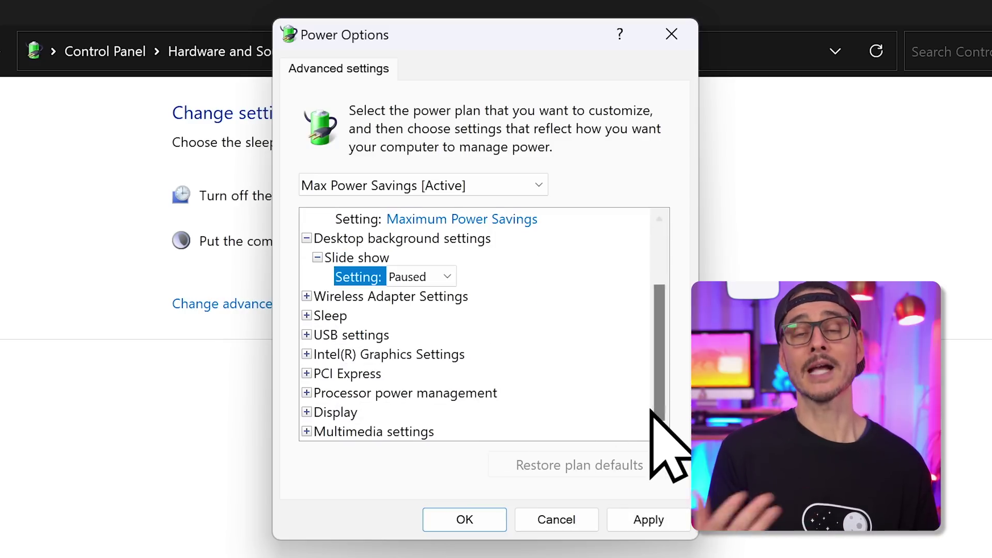
{"action": "left_click", "coordinate": [307, 296]}
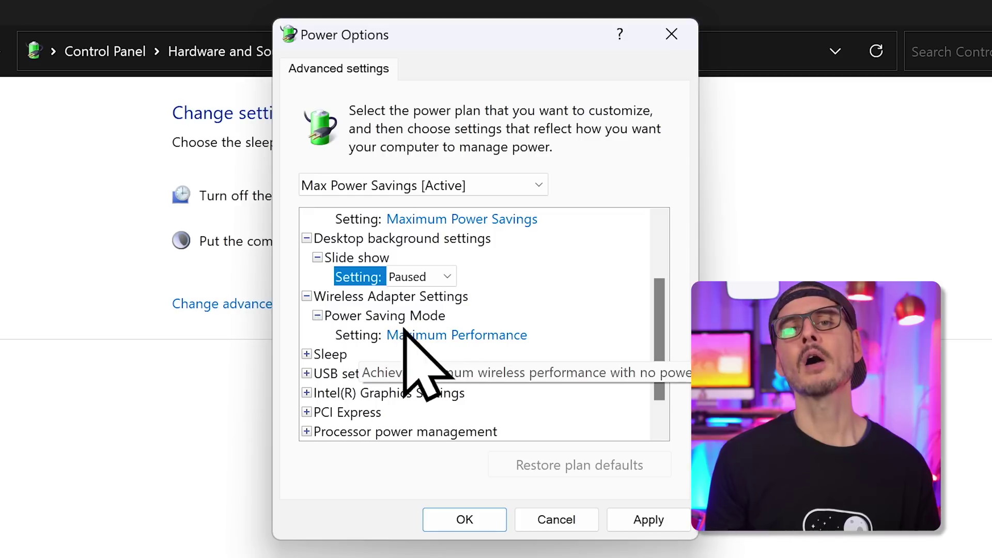
{"action": "left_click", "coordinate": [454, 335]}
{"action": "left_click", "coordinate": [455, 334]}
{"action": "left_click", "coordinate": [481, 405]}
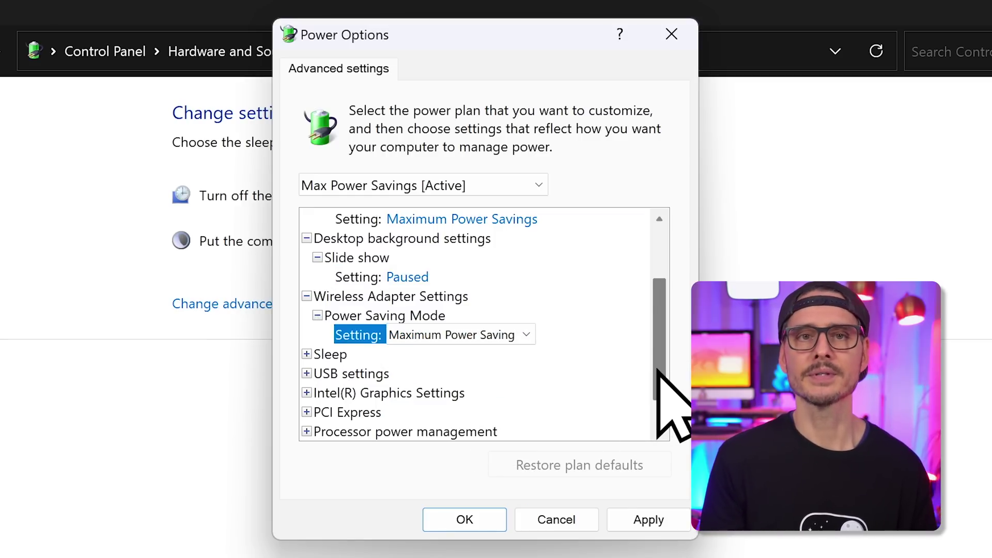
Step: Examine the Sleep after and Hibernate after settings in the Sleep group
{"action": "scroll", "coordinate": [657, 370], "scroll_direction": "down", "scroll_amount": 1}
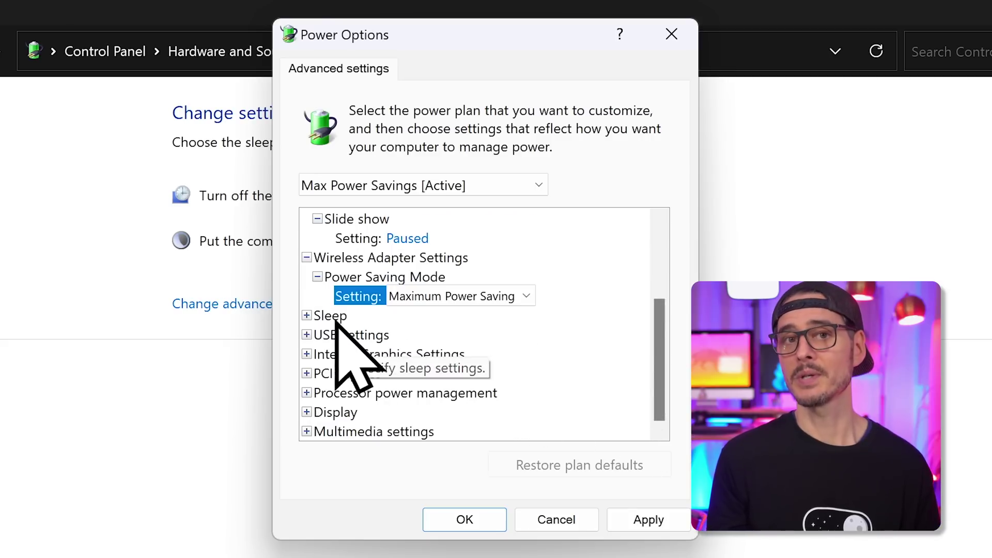
{"action": "left_click", "coordinate": [306, 316]}
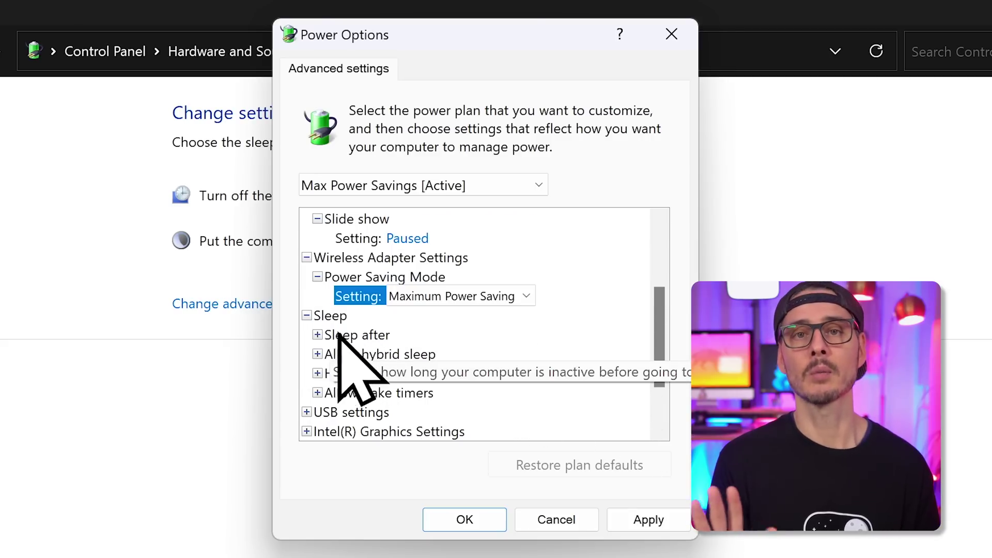
{"action": "left_click", "coordinate": [317, 335]}
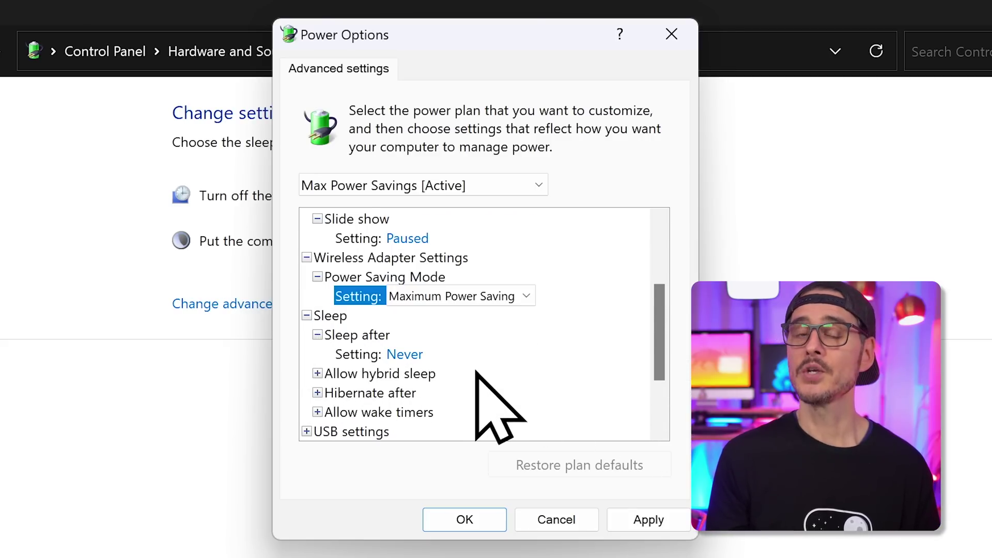
{"action": "left_click", "coordinate": [317, 393]}
Step: Review the USB selective suspend setting and the Intel(R) Graphics Power Plan setting
{"action": "scroll", "coordinate": [361, 361], "scroll_direction": "down", "scroll_amount": 2}
{"action": "left_click", "coordinate": [306, 335]}
{"action": "left_click", "coordinate": [317, 353]}
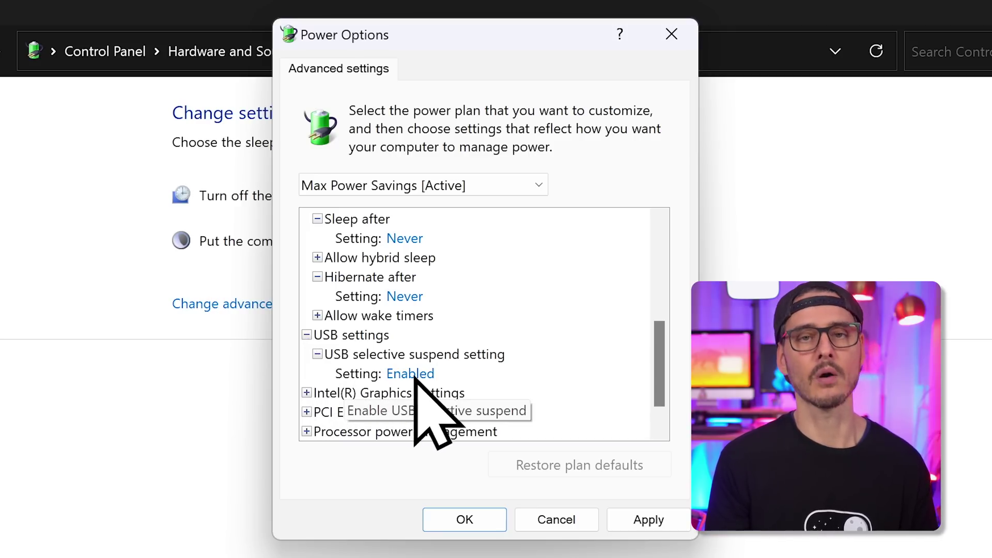
{"action": "scroll", "coordinate": [643, 403], "scroll_direction": "down", "scroll_amount": 1}
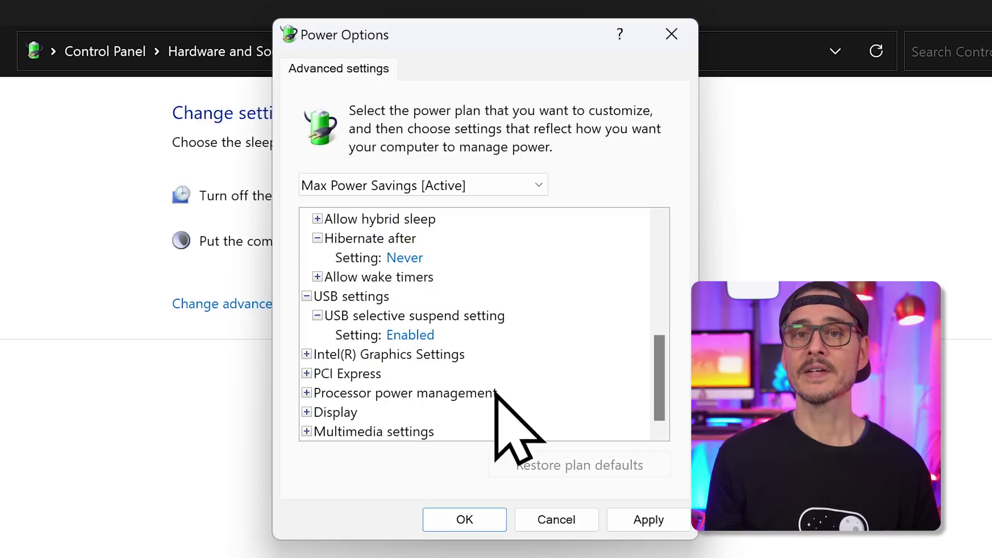
{"action": "left_click", "coordinate": [307, 354]}
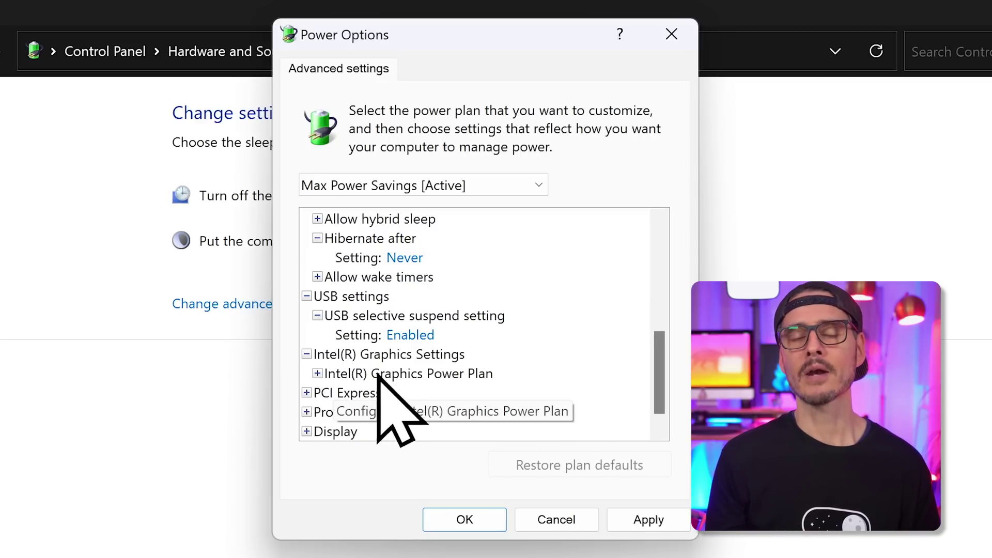
{"action": "left_click", "coordinate": [317, 373]}
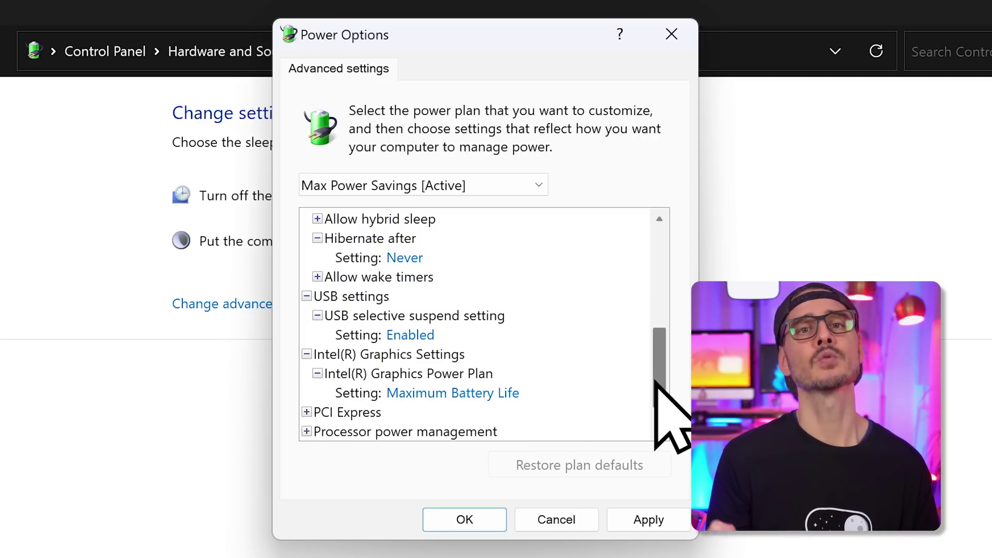
Step: Check the Link State Power Management setting under PCI Express
{"action": "scroll", "coordinate": [656, 397], "scroll_direction": "down", "scroll_amount": 1}
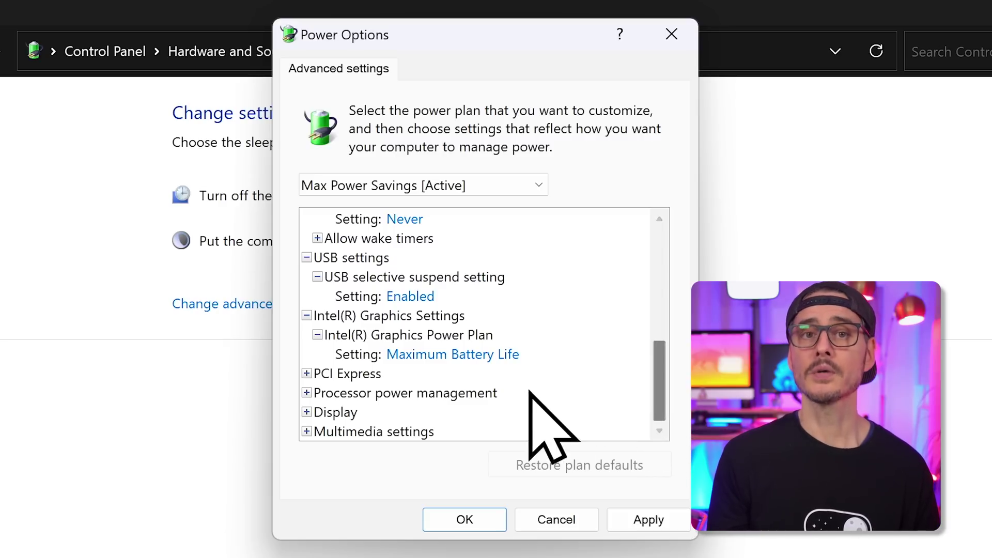
{"action": "left_click", "coordinate": [318, 375]}
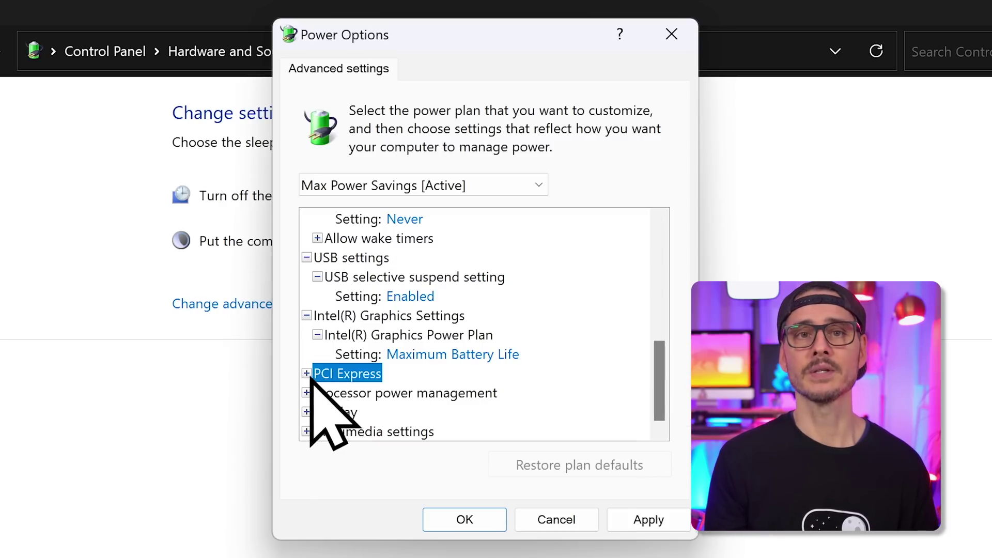
{"action": "double_click", "coordinate": [313, 377]}
{"action": "left_click", "coordinate": [317, 393]}
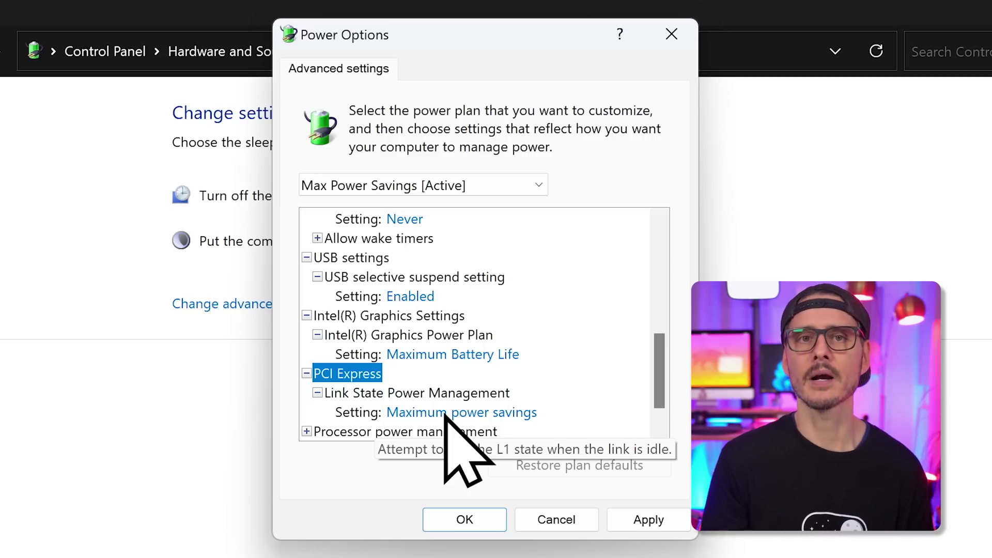
Step: Check the minimum processor state and set the maximum processor state to 99% under Processor power management
{"action": "scroll", "coordinate": [444, 417], "scroll_direction": "down", "scroll_amount": 1}
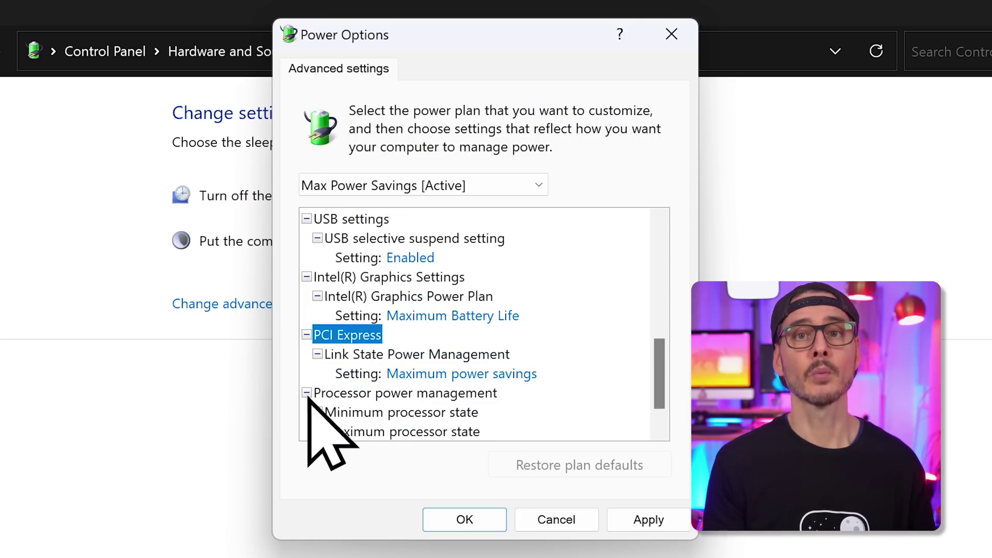
{"action": "left_click", "coordinate": [317, 412]}
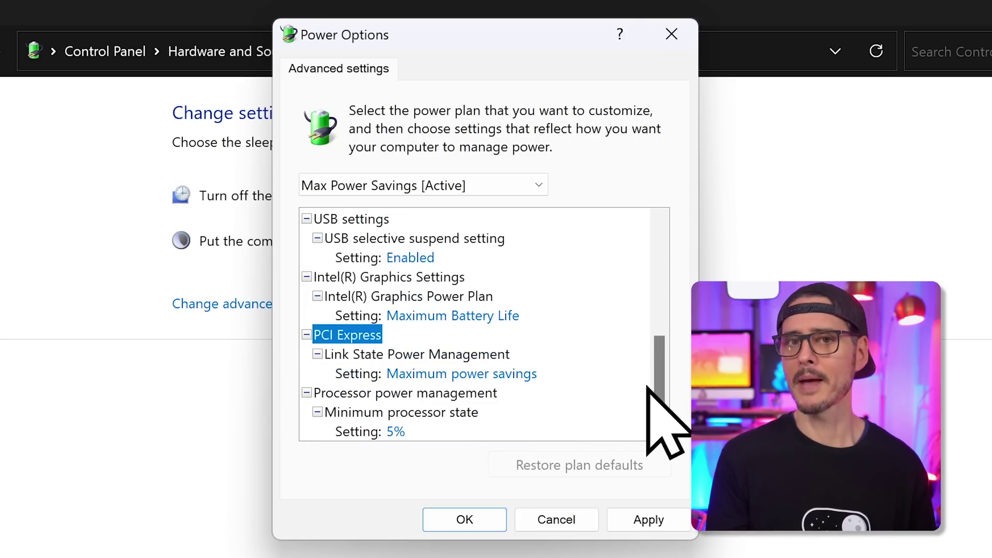
{"action": "scroll", "coordinate": [659, 385], "scroll_direction": "down", "scroll_amount": 1}
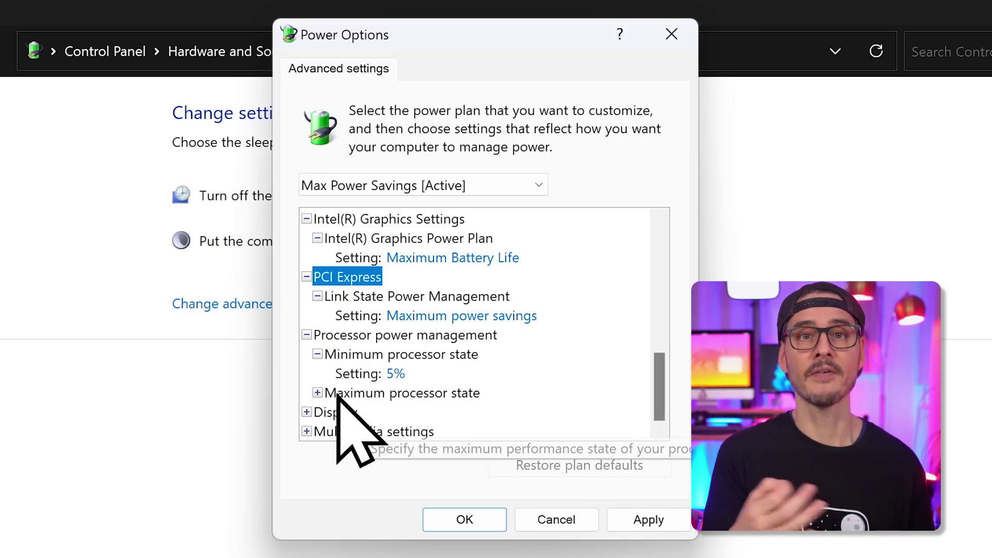
{"action": "left_click", "coordinate": [317, 392]}
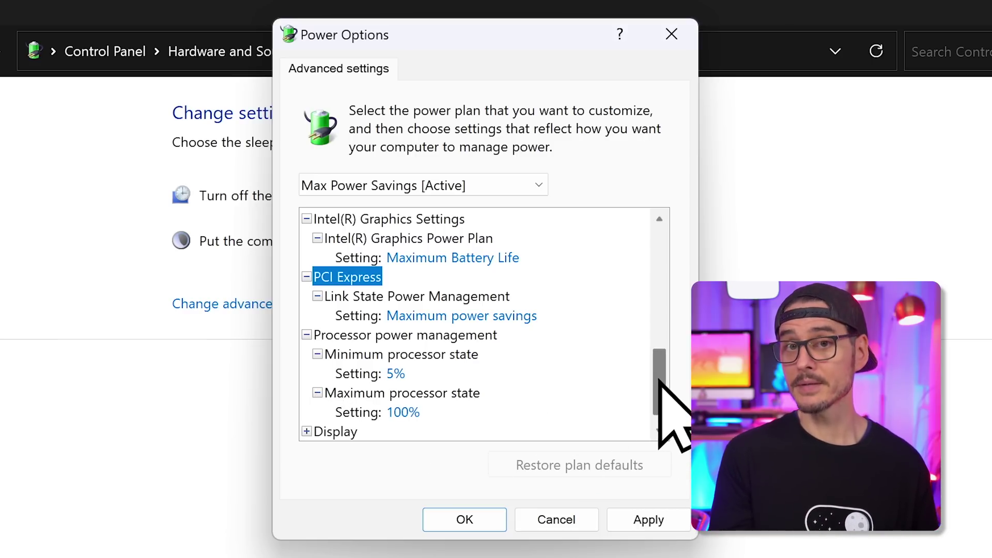
{"action": "scroll", "coordinate": [662, 388], "scroll_direction": "down", "scroll_amount": 1}
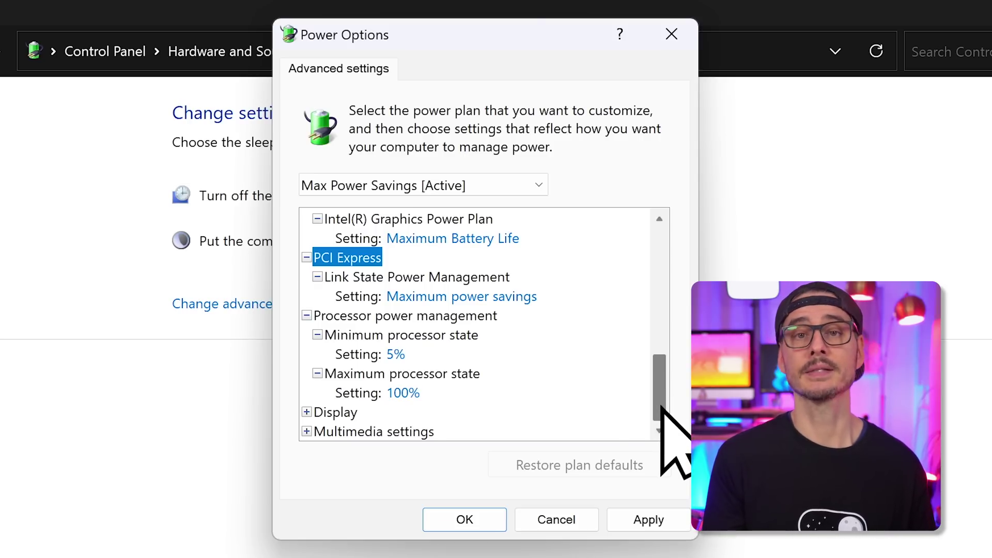
{"action": "left_click", "coordinate": [402, 396]}
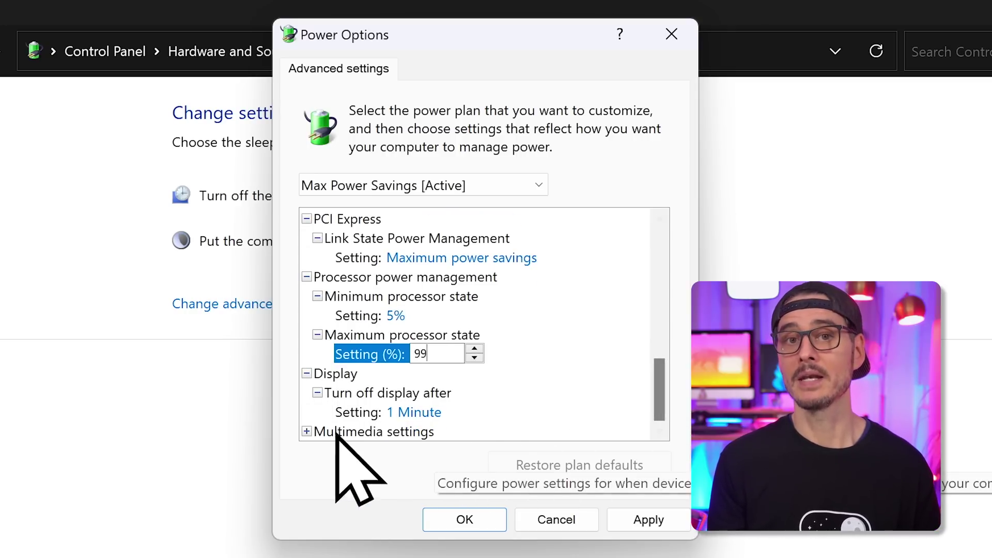
Step: Set the When sharing media option under Multimedia settings to Prevent idling to sleep
{"action": "left_click", "coordinate": [306, 433]}
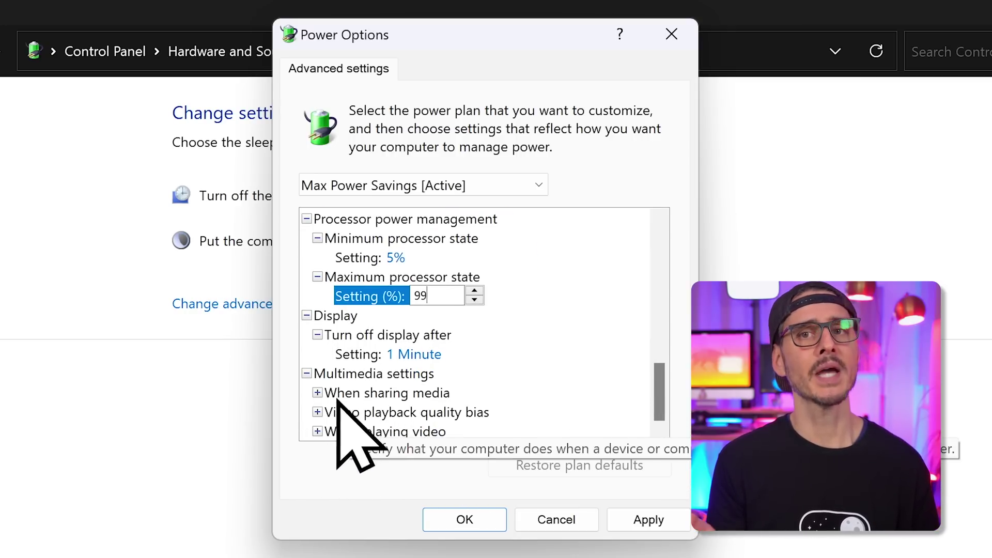
{"action": "left_click", "coordinate": [318, 394]}
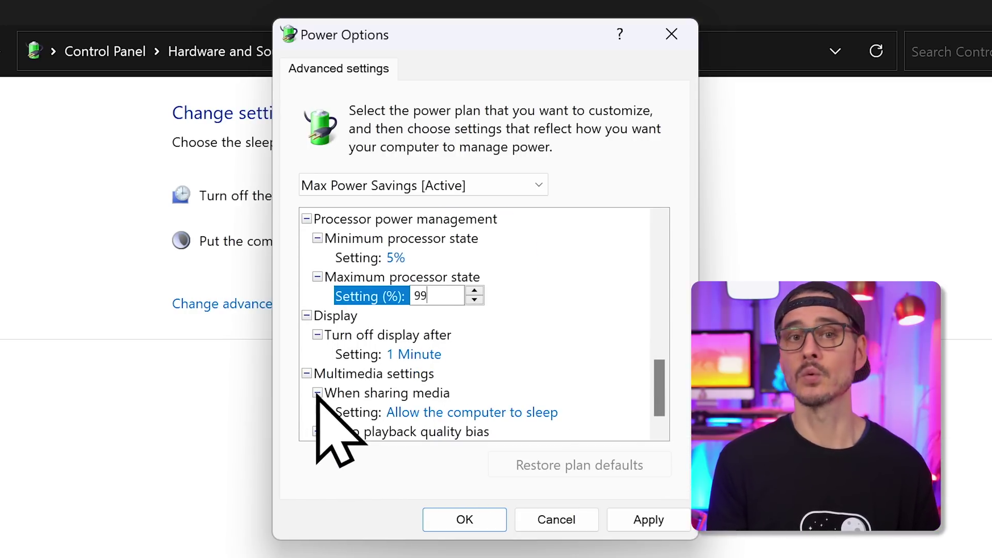
{"action": "left_click", "coordinate": [444, 412]}
{"action": "left_click", "coordinate": [547, 360]}
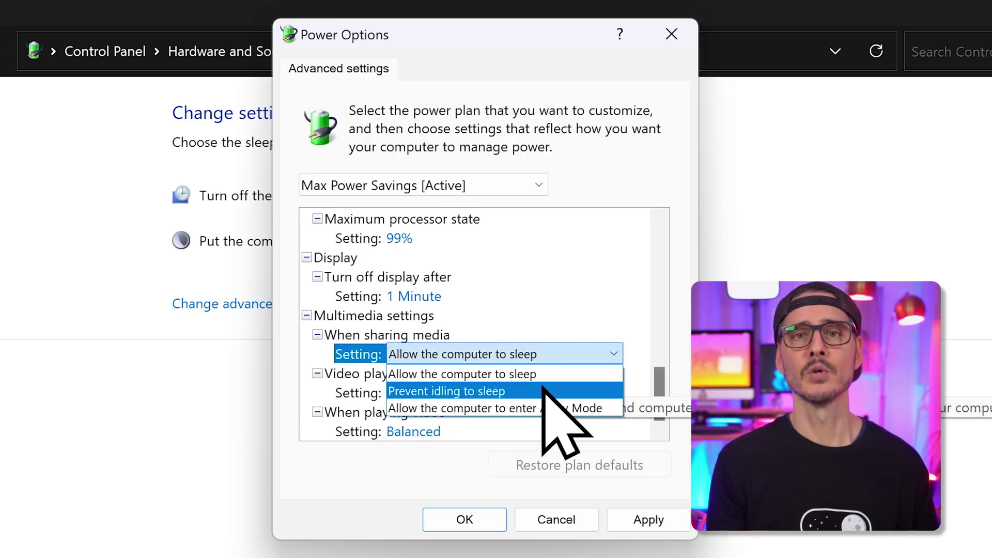
{"action": "left_click", "coordinate": [541, 392]}
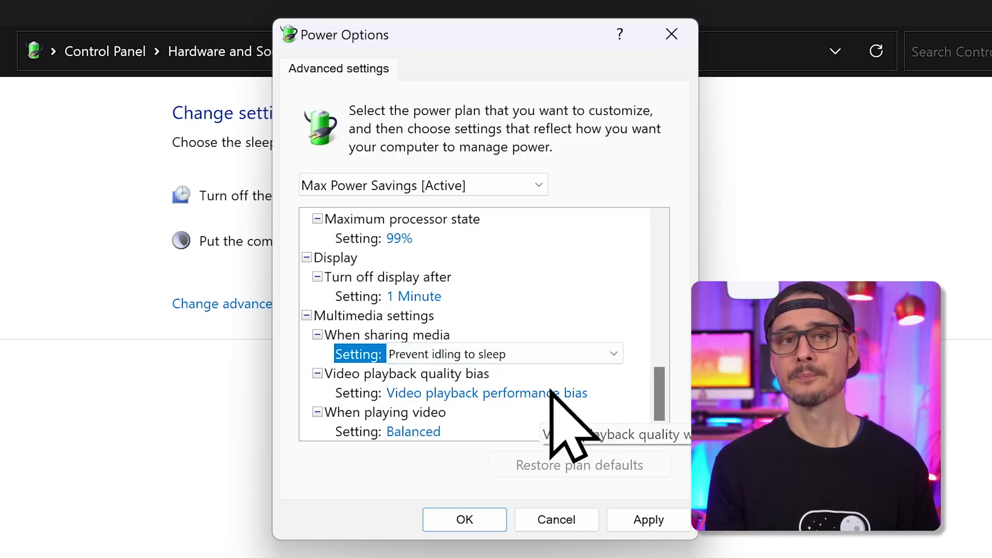
Step: Change the Video playback quality bias and When playing video options under Multimedia settings
{"action": "left_click", "coordinate": [548, 393]}
{"action": "left_click", "coordinate": [555, 397]}
{"action": "left_click", "coordinate": [558, 412]}
{"action": "left_click", "coordinate": [429, 433]}
{"action": "left_click", "coordinate": [429, 433]}
{"action": "left_click", "coordinate": [494, 484]}
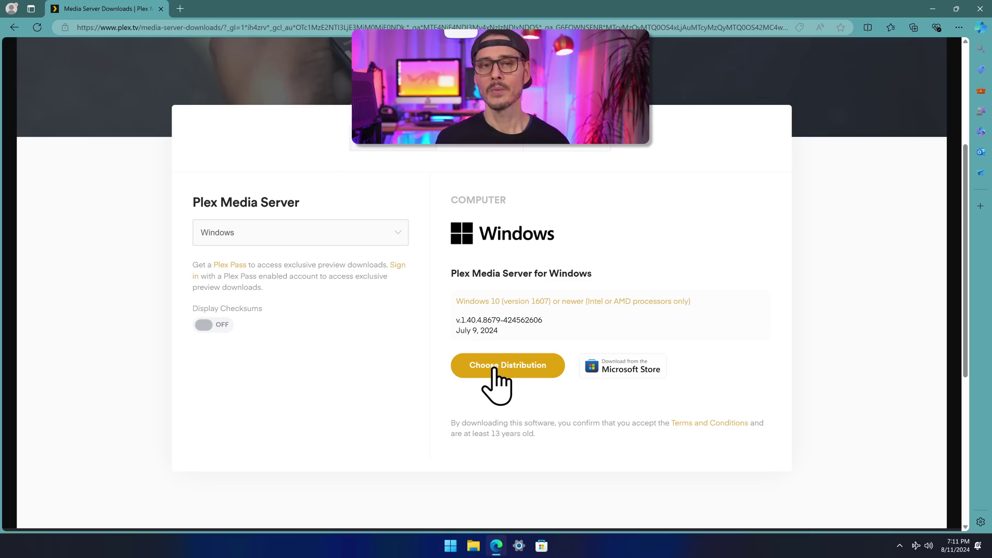
Step: Download the recommended Windows 64-bit distribution of Plex Media Server and close the browser
{"action": "left_click", "coordinate": [493, 368]}
{"action": "left_click", "coordinate": [486, 323]}
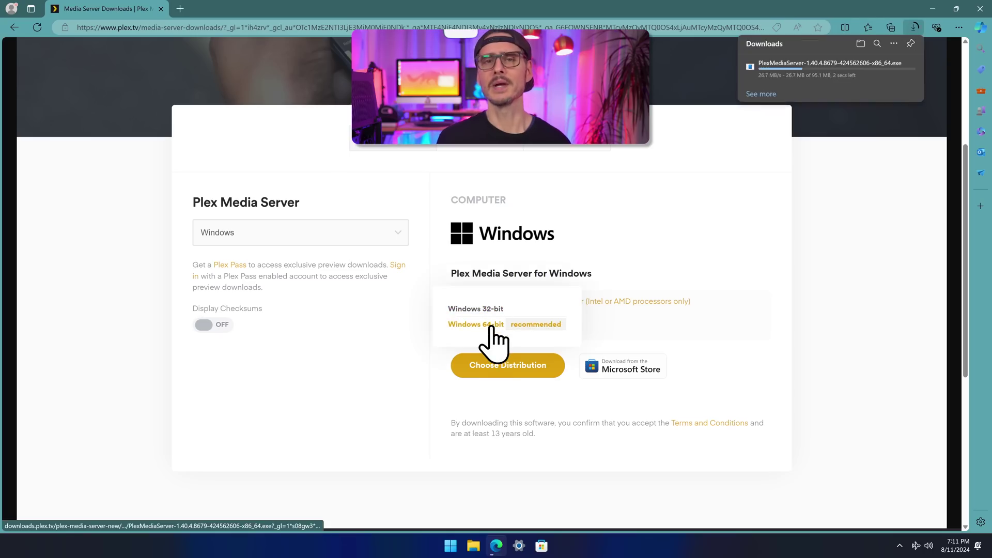
{"action": "left_click", "coordinate": [980, 9]}
Step: Switch to File Explorer, locate the downloaded Plex Media Server installer and launch it
{"action": "left_click", "coordinate": [473, 545]}
{"action": "left_click", "coordinate": [249, 255]}
{"action": "left_click", "coordinate": [357, 213]}
{"action": "right_click", "coordinate": [360, 214]}
{"action": "left_click", "coordinate": [385, 244]}
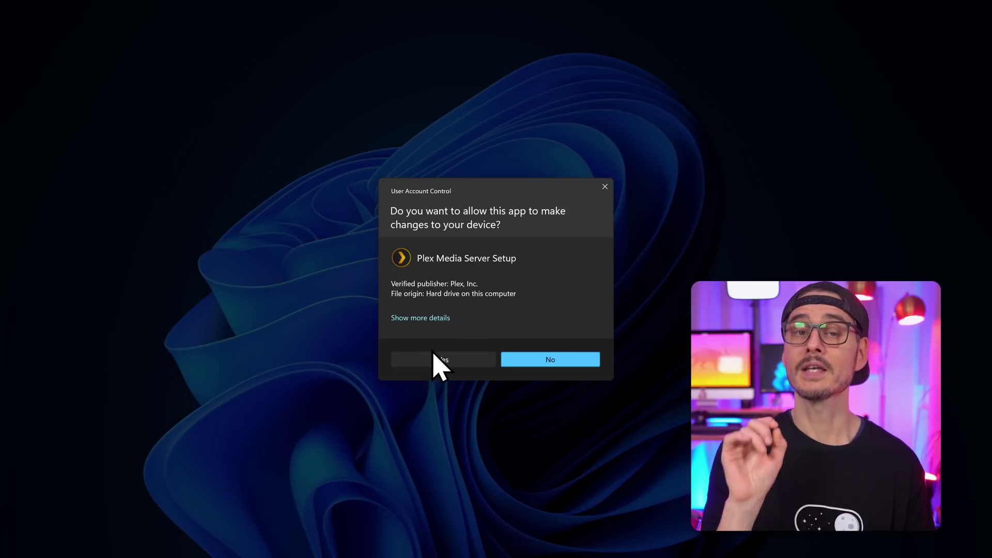
Step: Allow the Plex Media Server setup to make changes and install it in the default destination folder
{"action": "left_click", "coordinate": [437, 359]}
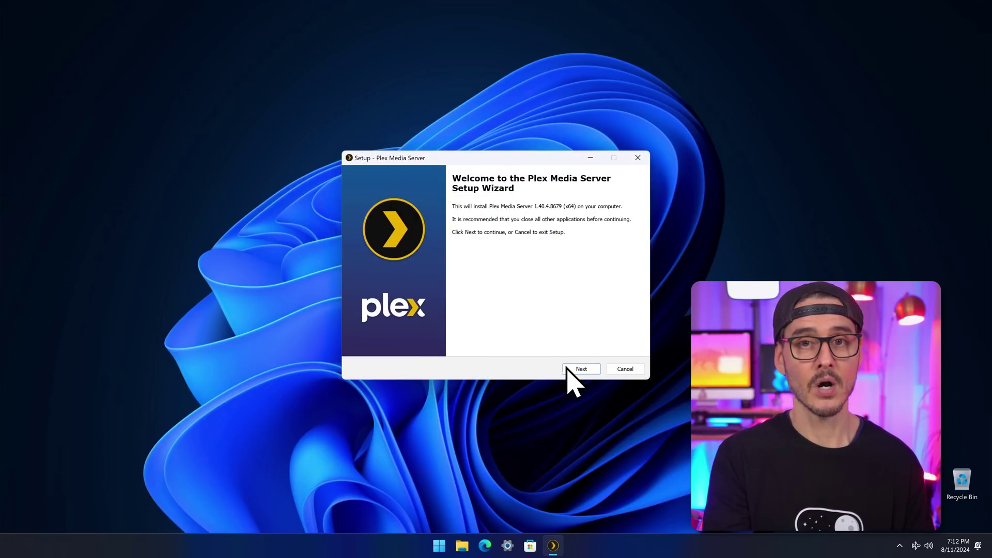
{"action": "left_click", "coordinate": [574, 369]}
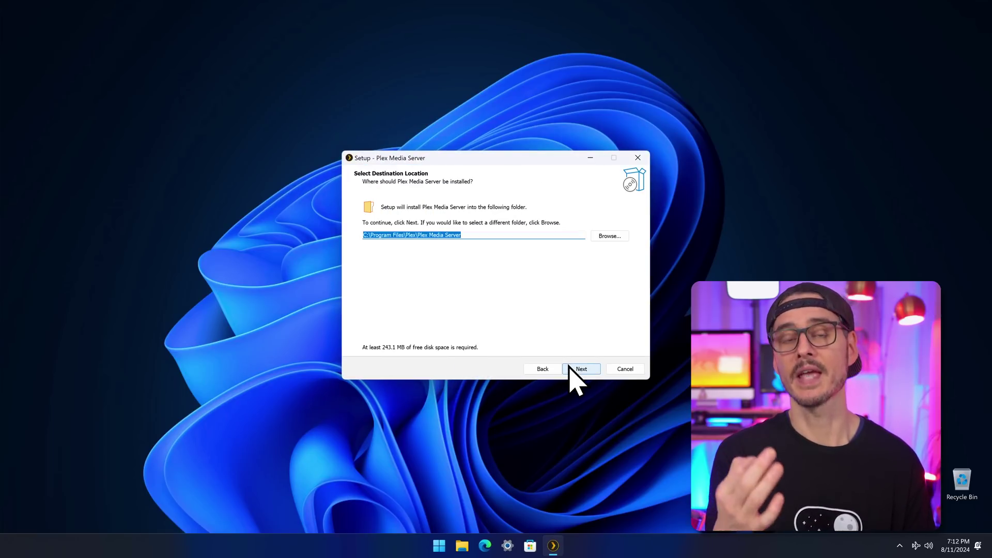
{"action": "left_click", "coordinate": [569, 368]}
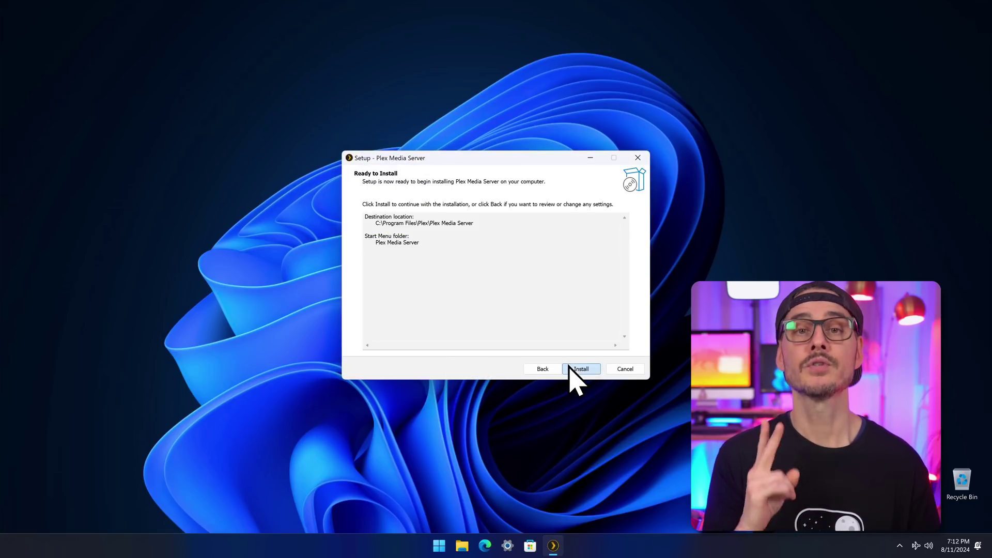
{"action": "left_click", "coordinate": [568, 366]}
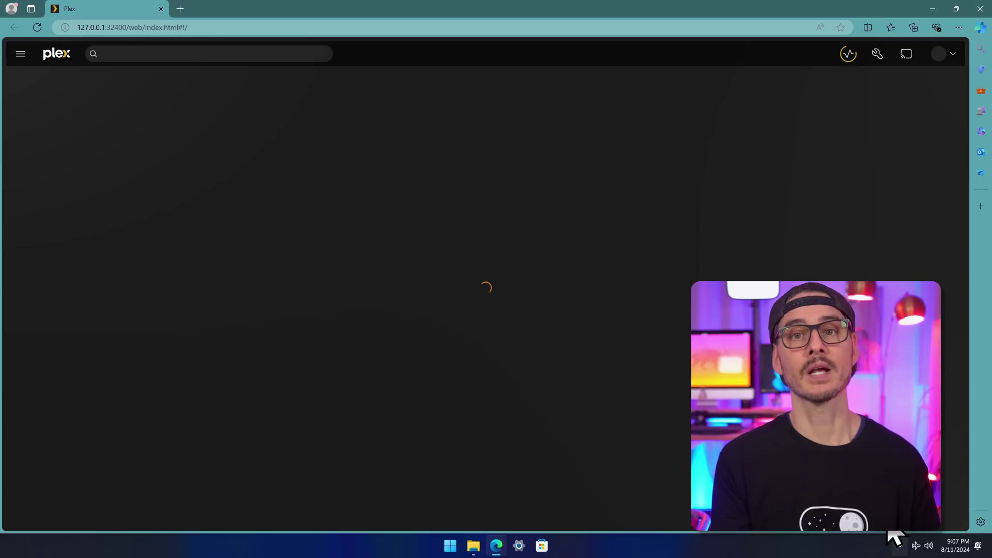
Step: Open the Transcoder settings of the Low Power Plex Server in Plex Web
{"action": "left_click", "coordinate": [877, 54]}
{"action": "scroll", "coordinate": [70, 425], "scroll_direction": "down", "scroll_amount": 5}
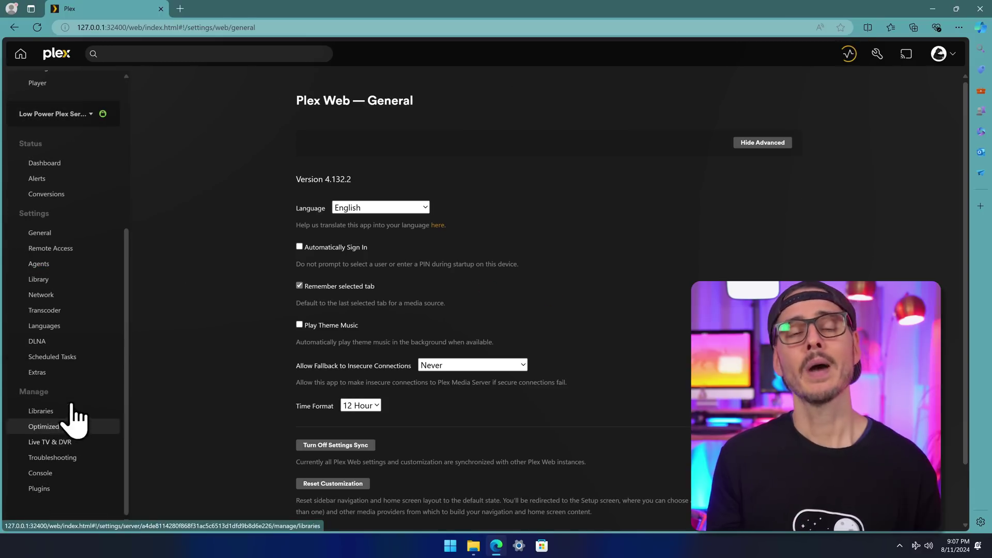
{"action": "left_click", "coordinate": [92, 310]}
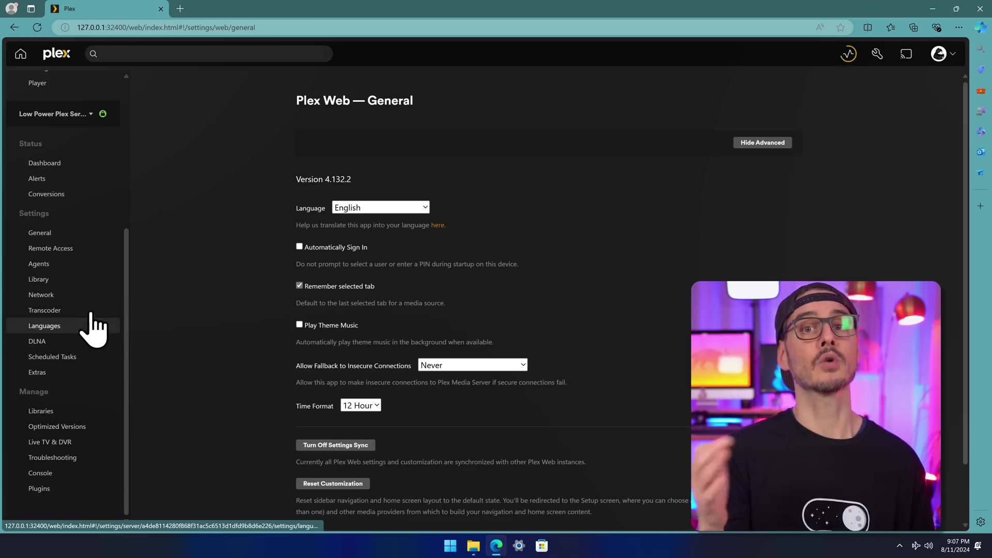
{"action": "left_click", "coordinate": [93, 314]}
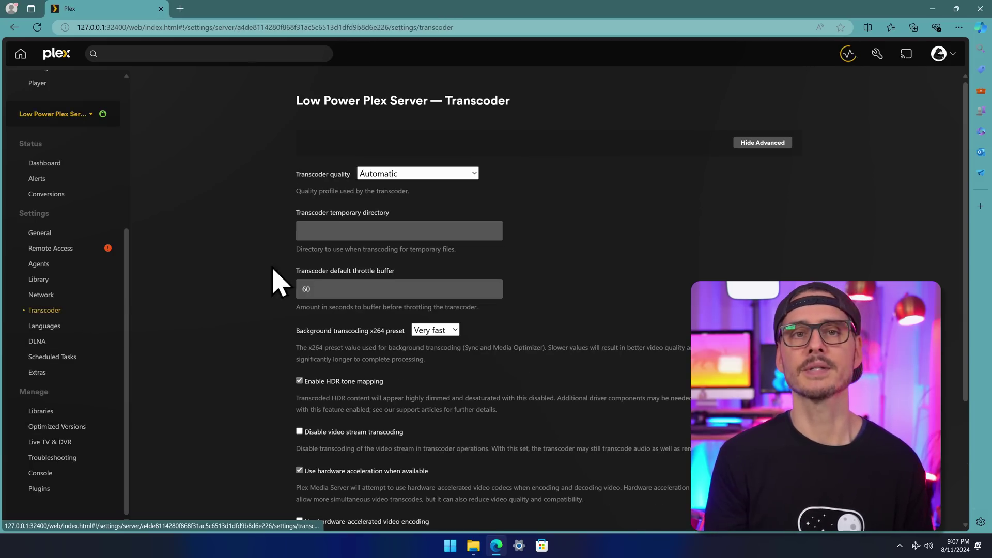
Step: Review the available choices for Transcoder quality and Background transcoding x264 preset without changing either one
{"action": "left_click", "coordinate": [473, 173]}
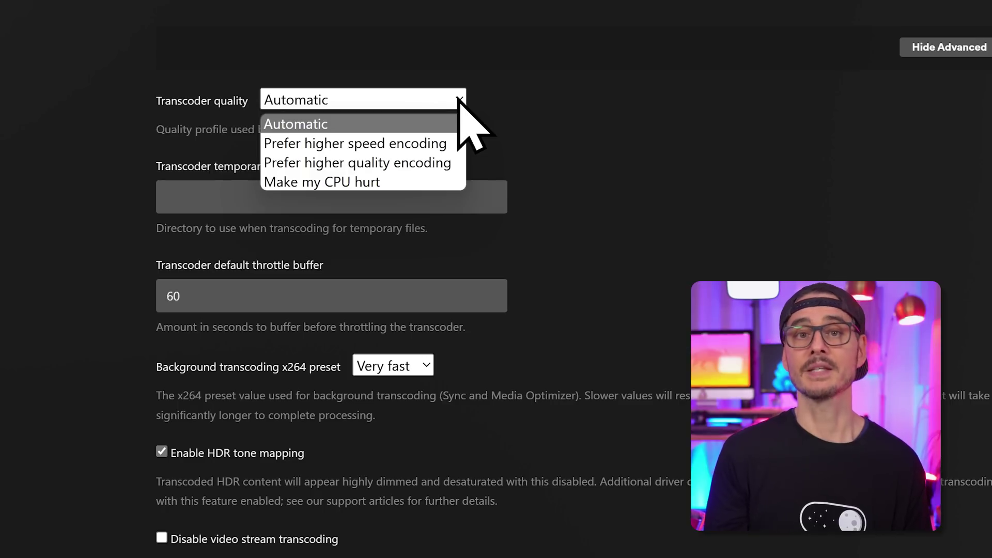
{"action": "left_click", "coordinate": [497, 99]}
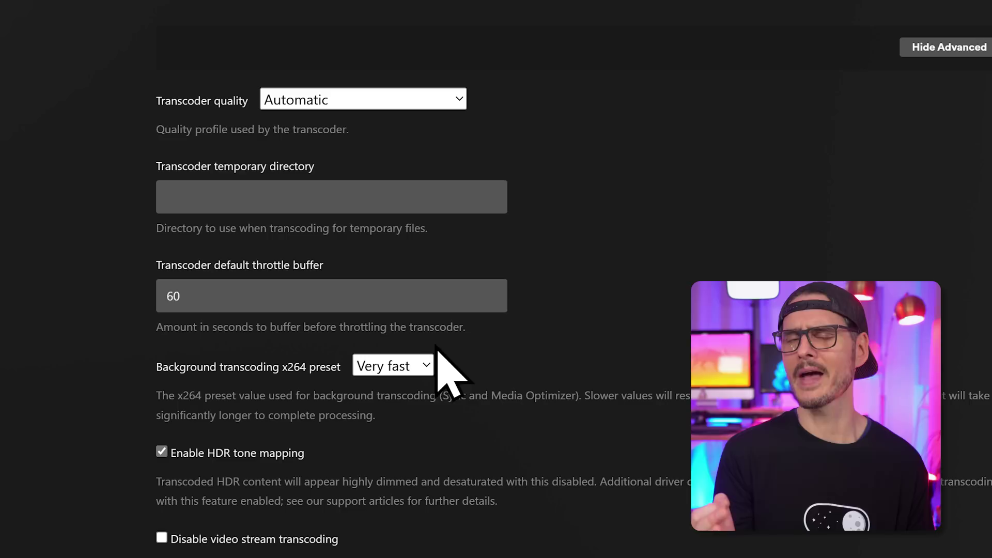
{"action": "left_click", "coordinate": [428, 366]}
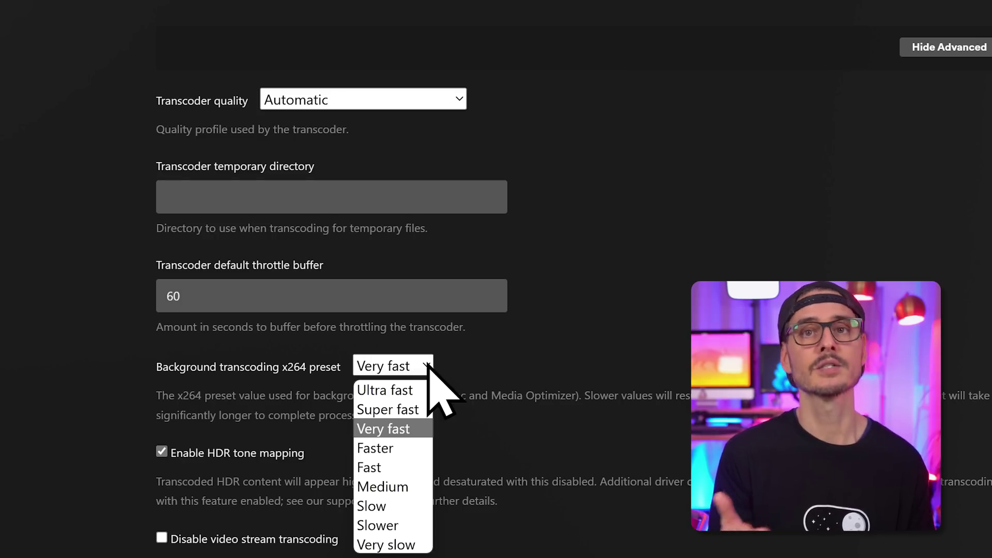
{"action": "left_click", "coordinate": [448, 365]}
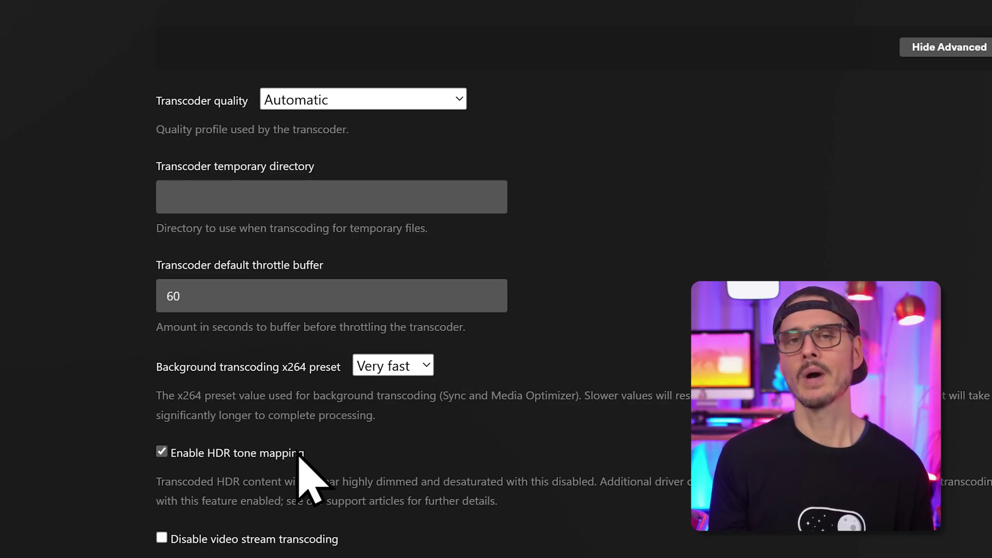
Step: Enable the Use hardware-accelerated video encoding option in the server's Transcoder settings
{"action": "scroll", "coordinate": [299, 454], "scroll_direction": "down", "scroll_amount": 3}
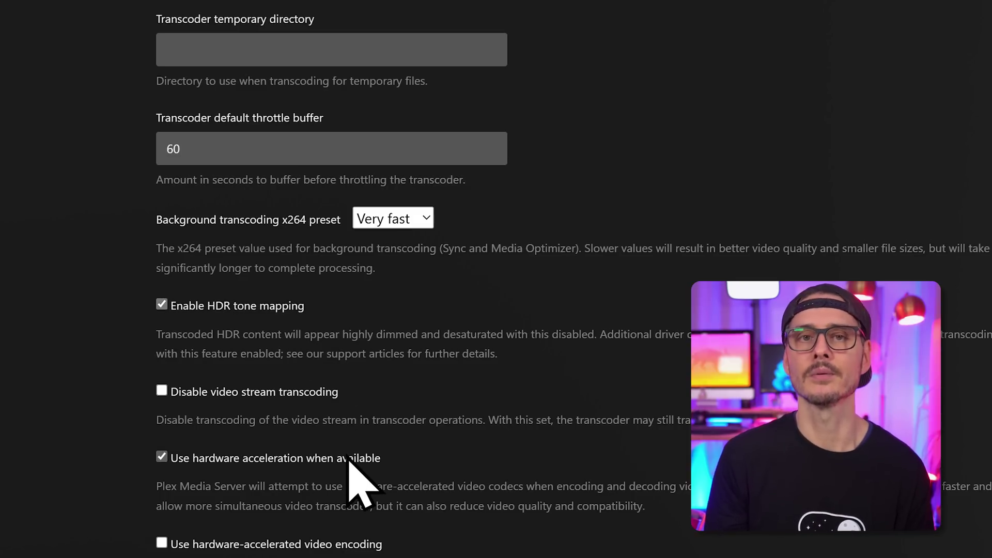
{"action": "scroll", "coordinate": [440, 454], "scroll_direction": "down", "scroll_amount": 6}
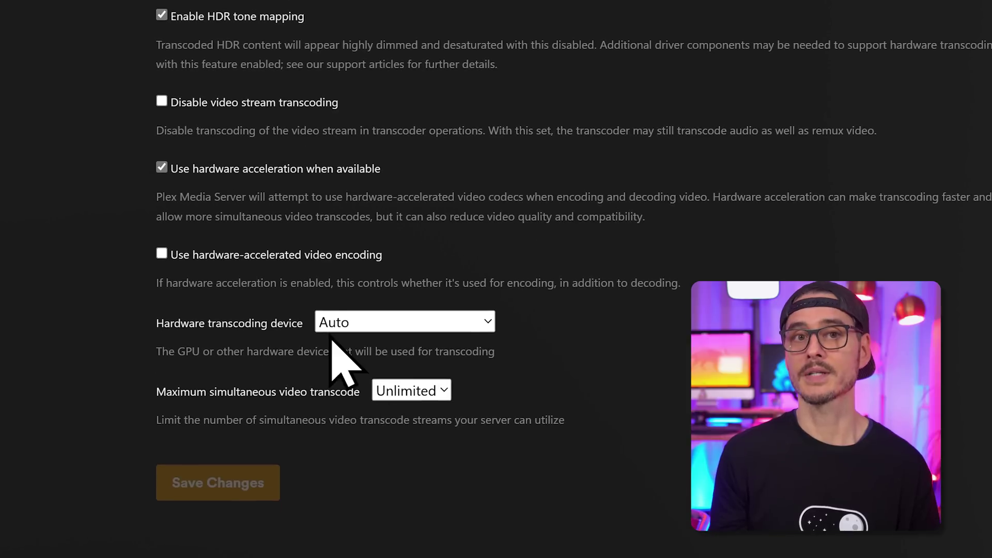
{"action": "left_click", "coordinate": [288, 257]}
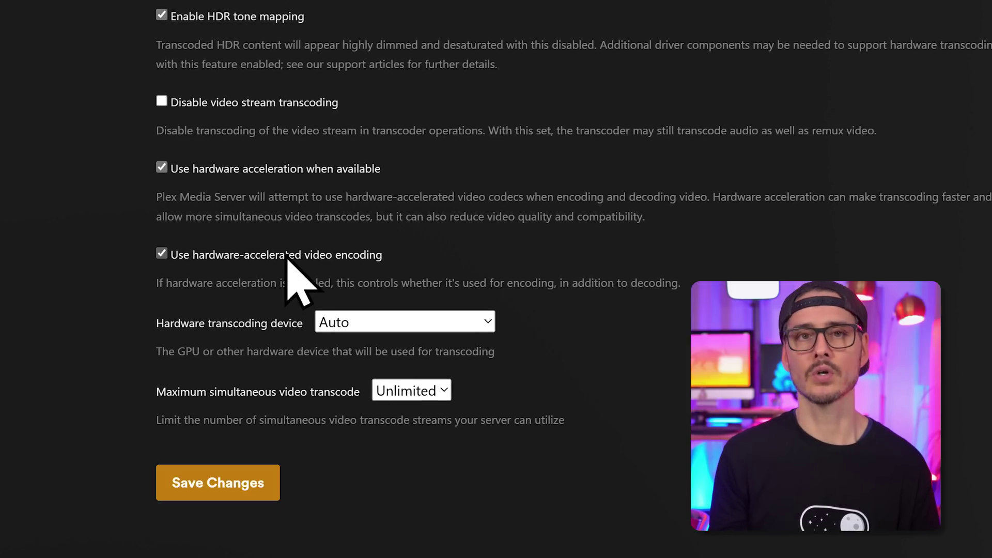